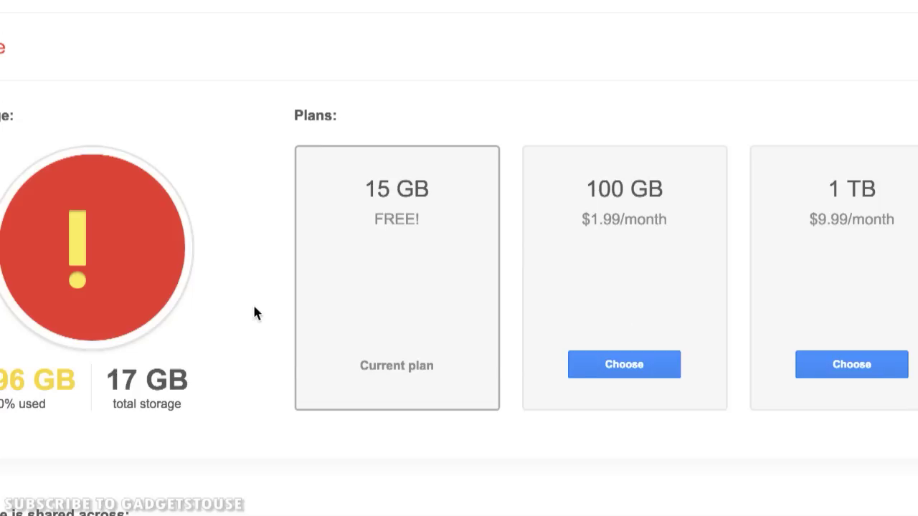
{"action": "mouse_move", "coordinate": [224, 238]}
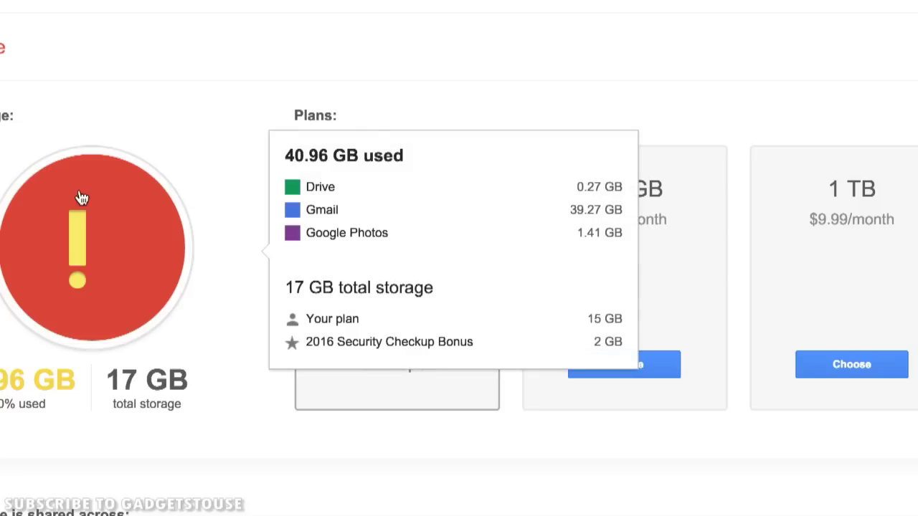
{"action": "mouse_move", "coordinate": [90, 263]}
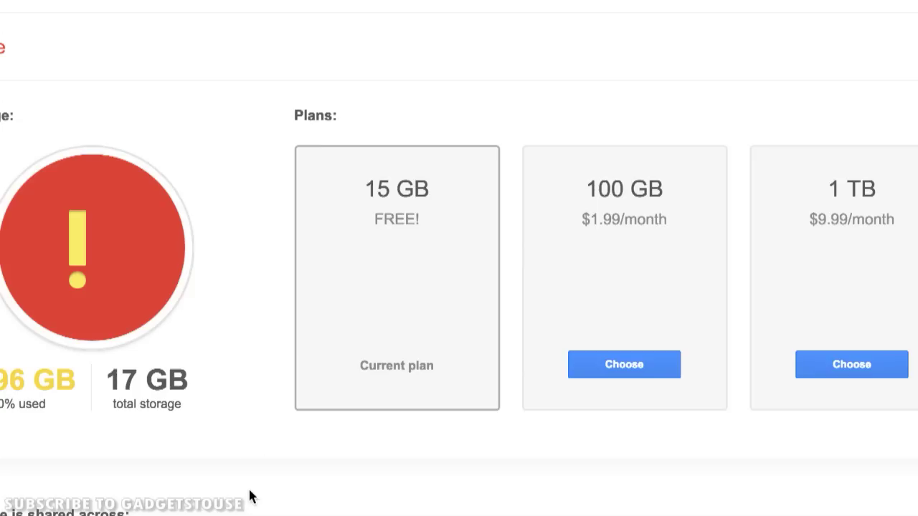
- Paste the Google storage settings link into a new Apple Notes note, then hide Notes
{"action": "right_click", "coordinate": [406, 515]}
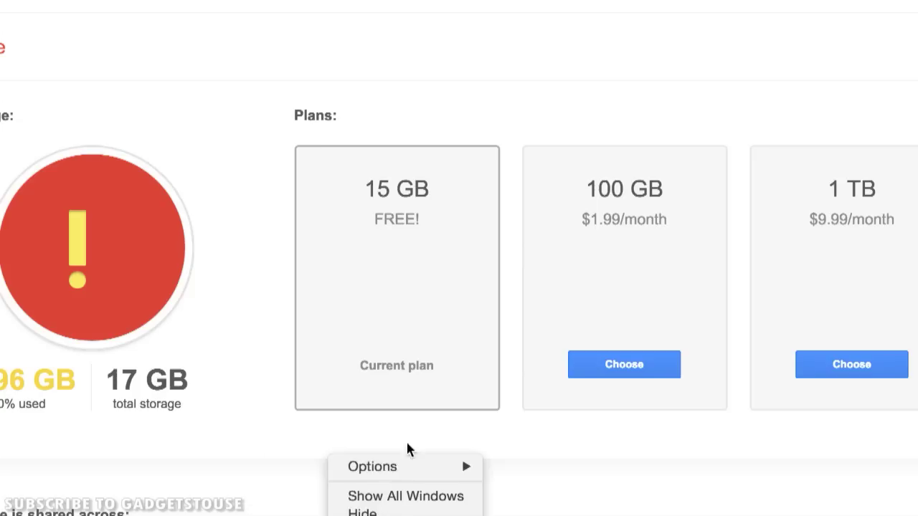
{"action": "left_click", "coordinate": [213, 482]}
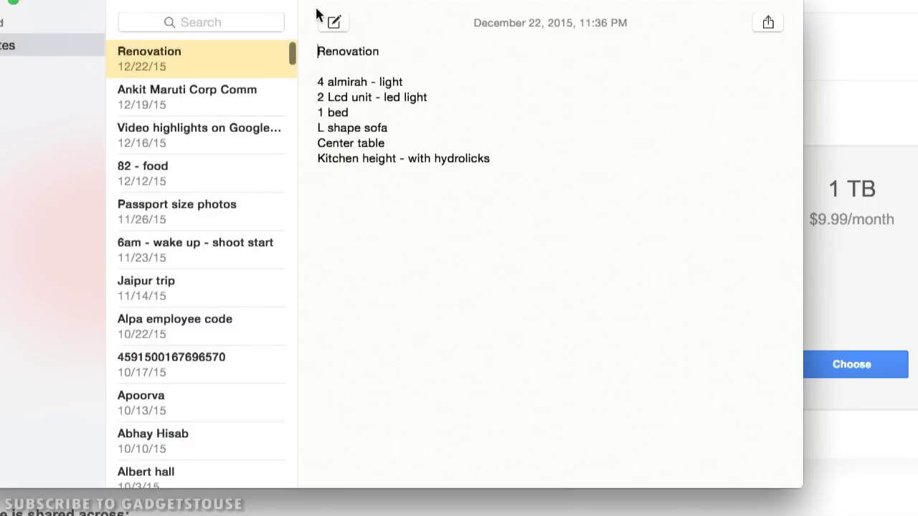
{"action": "left_click", "coordinate": [334, 22]}
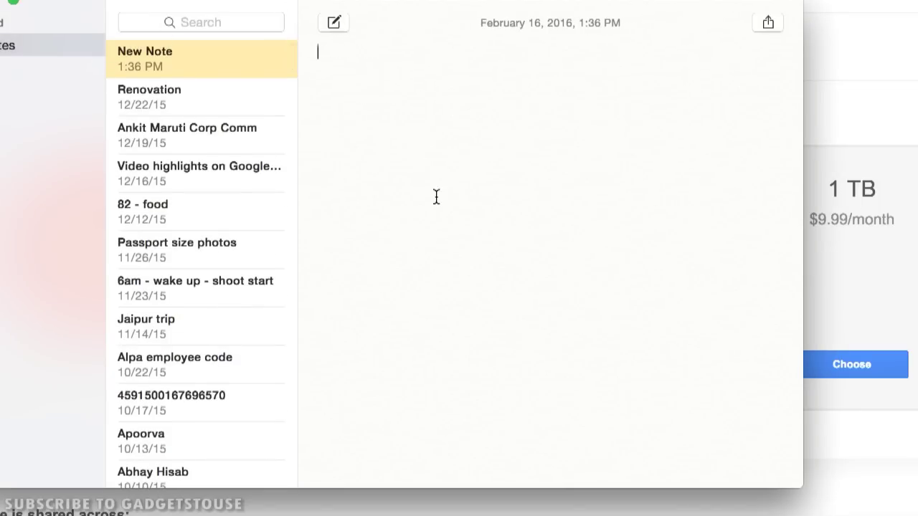
{"action": "type", "text": "https://www.google.com/settings/storage?hl=en"}
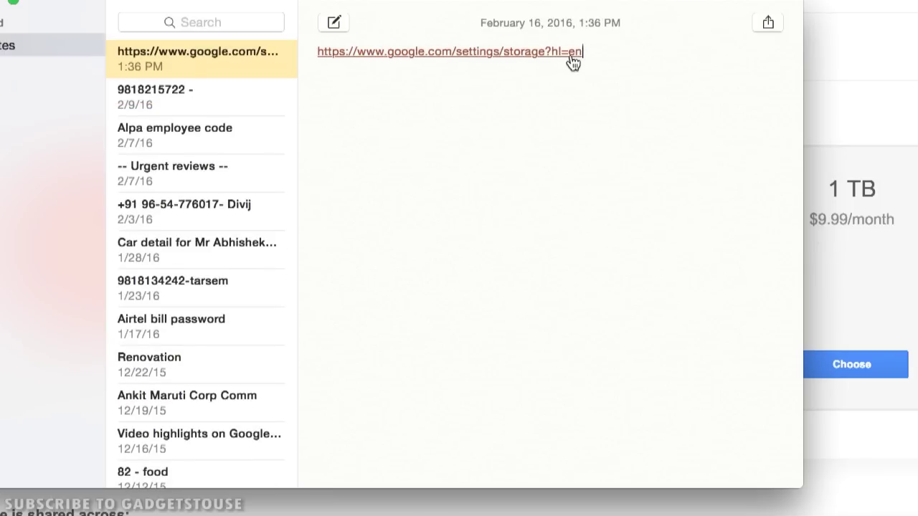
{"action": "key", "text": "super+h"}
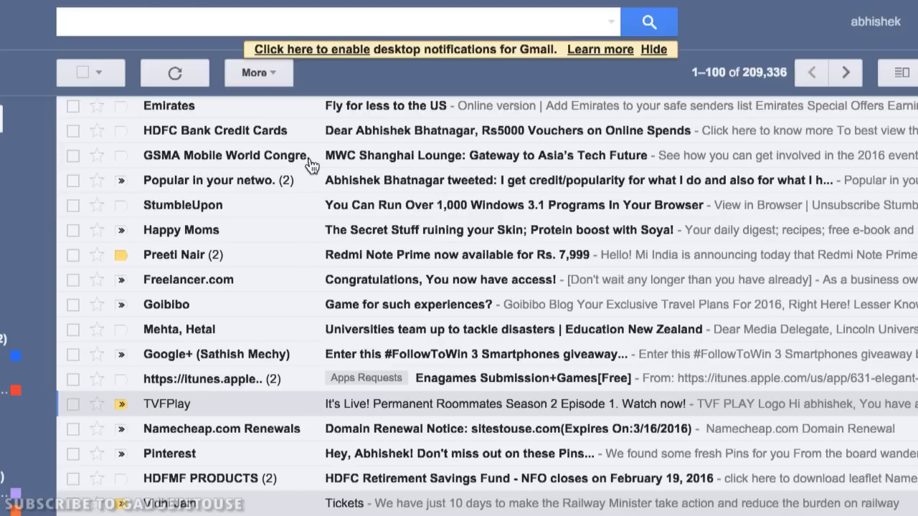
{"action": "left_click", "coordinate": [159, 14]}
{"action": "type", "text": "or"}
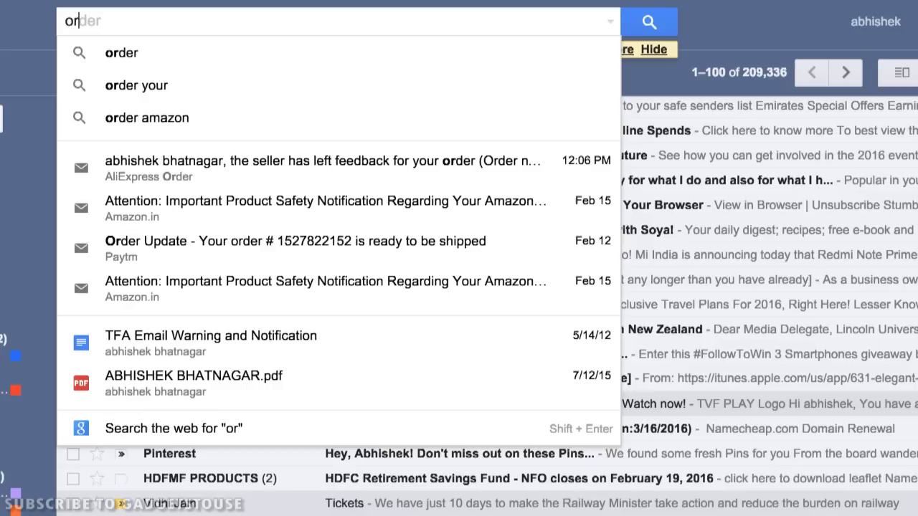
{"action": "key", "text": "BackSpace"}
{"action": "key", "text": "BackSpace"}
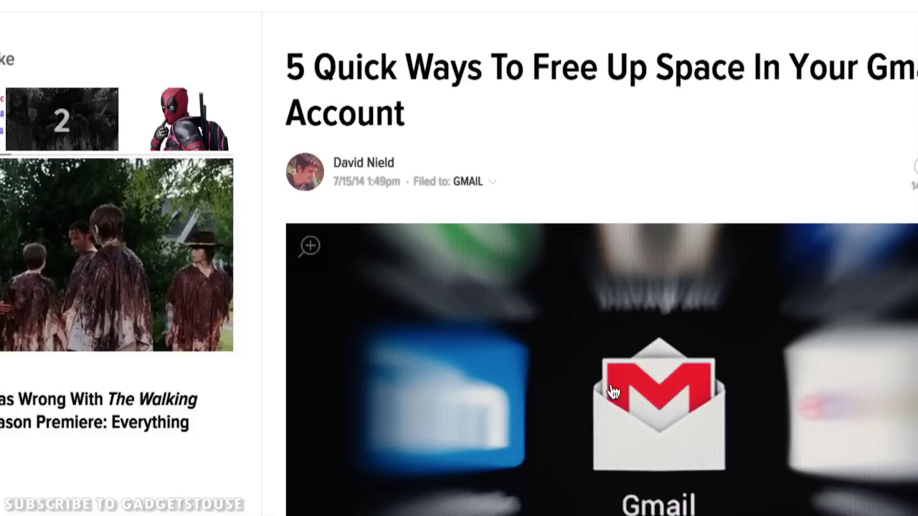
- Scroll the Lifehacker article to the Delete files tip and select its filename:mov example
{"action": "scroll", "coordinate": [609, 385], "scroll_direction": "down", "scroll_amount": 5}
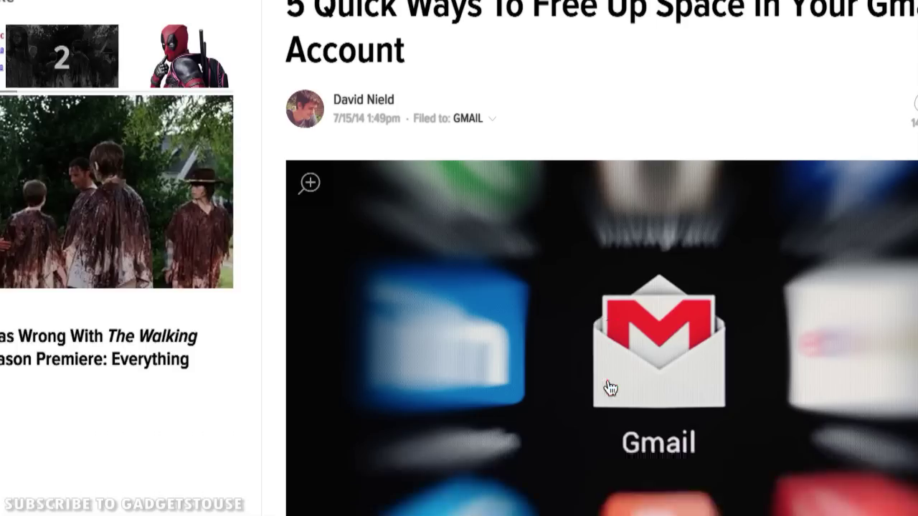
{"action": "scroll", "coordinate": [609, 387], "scroll_direction": "down", "scroll_amount": 6}
{"action": "scroll", "coordinate": [609, 387], "scroll_direction": "up", "scroll_amount": 4}
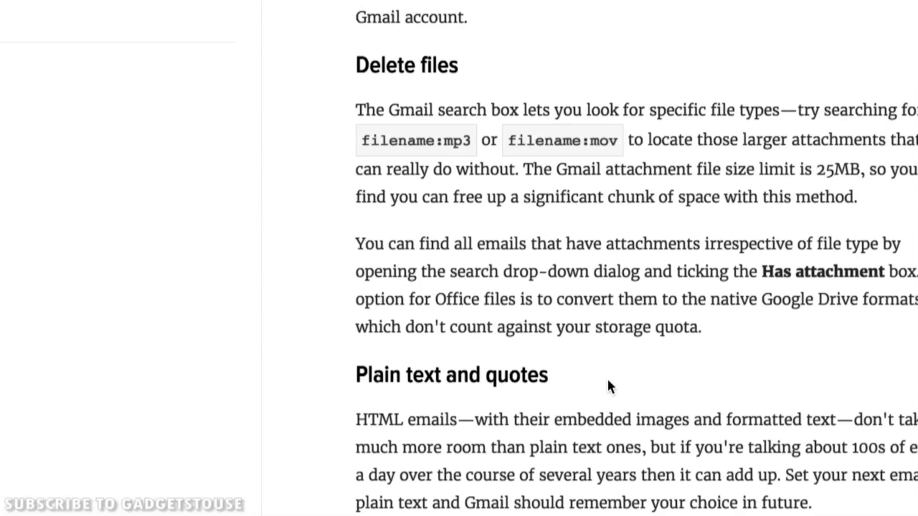
{"action": "scroll", "coordinate": [608, 381], "scroll_direction": "down", "scroll_amount": 1}
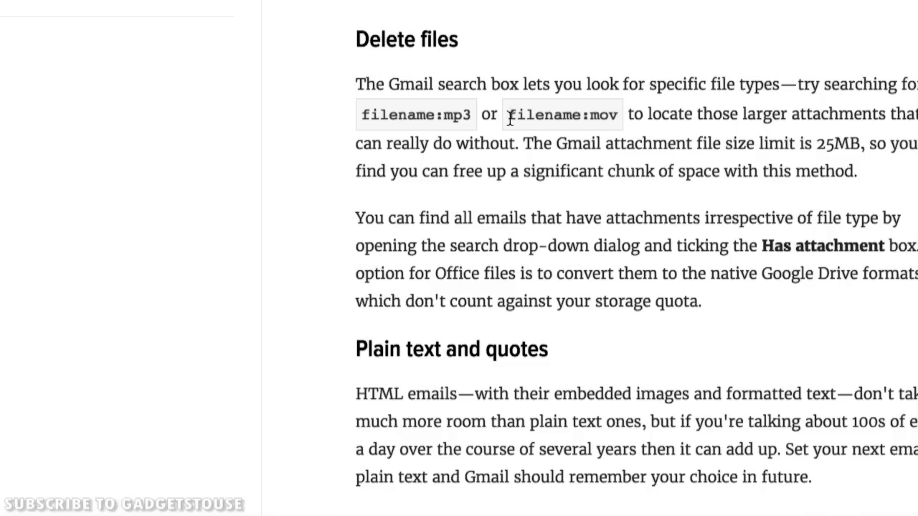
{"action": "left_click_drag", "start_coordinate": [509, 113], "coordinate": [616, 114]}
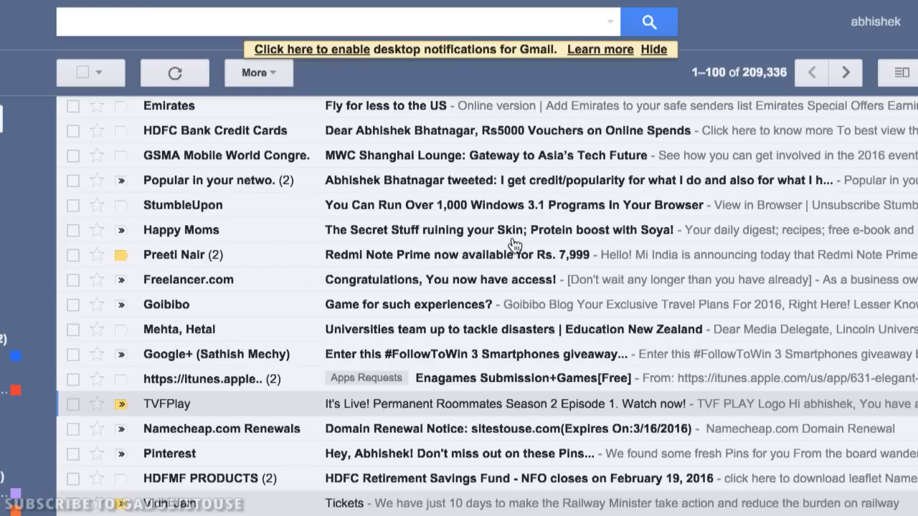
- Search Gmail for filename:mov attachments, which returns no results
{"action": "left_click", "coordinate": [213, 26]}
{"action": "type", "text": "file"}
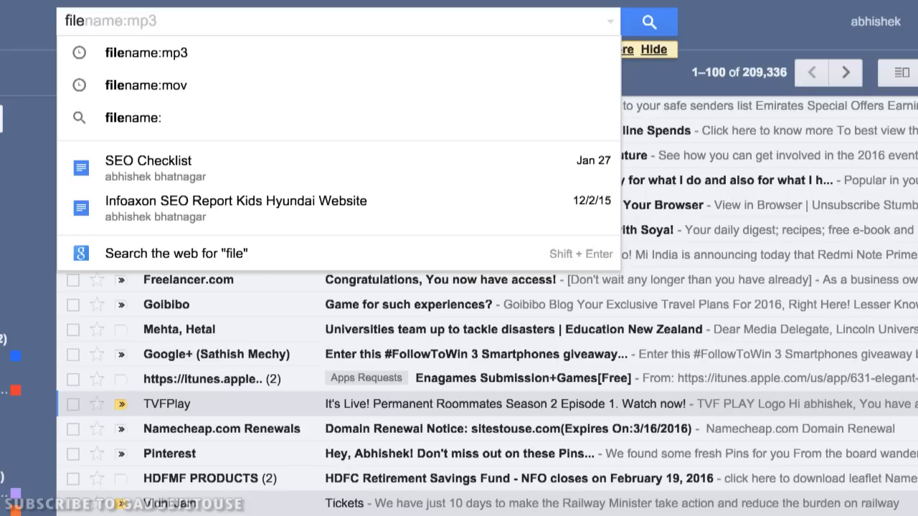
{"action": "key", "text": "Down"}
{"action": "key", "text": "Down"}
{"action": "key", "text": "Return"}
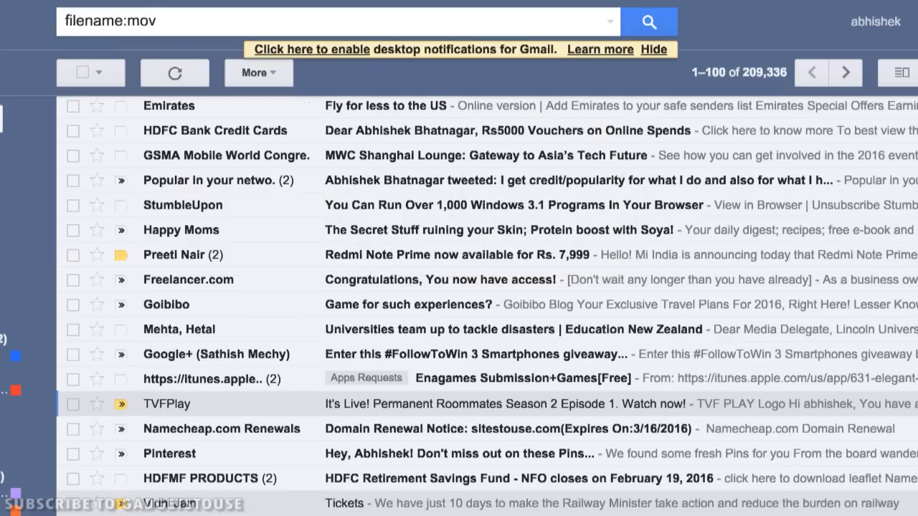
- Change the search to filename:mp3, finding two conversations, then clear the search box
{"action": "left_click", "coordinate": [202, 24]}
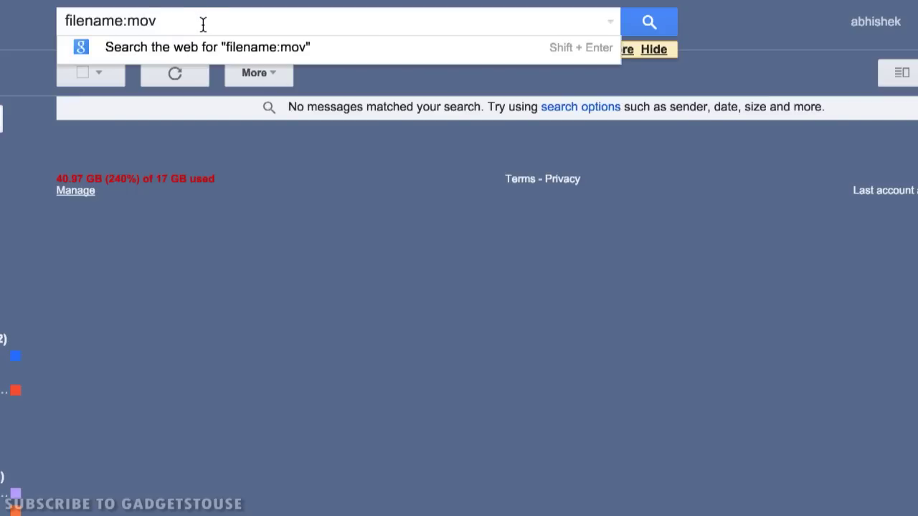
{"action": "key", "text": "BackSpace"}
{"action": "key", "text": "BackSpace"}
{"action": "key", "text": "BackSpace"}
{"action": "key", "text": "BackSpace"}
{"action": "type", "text": "mi"}
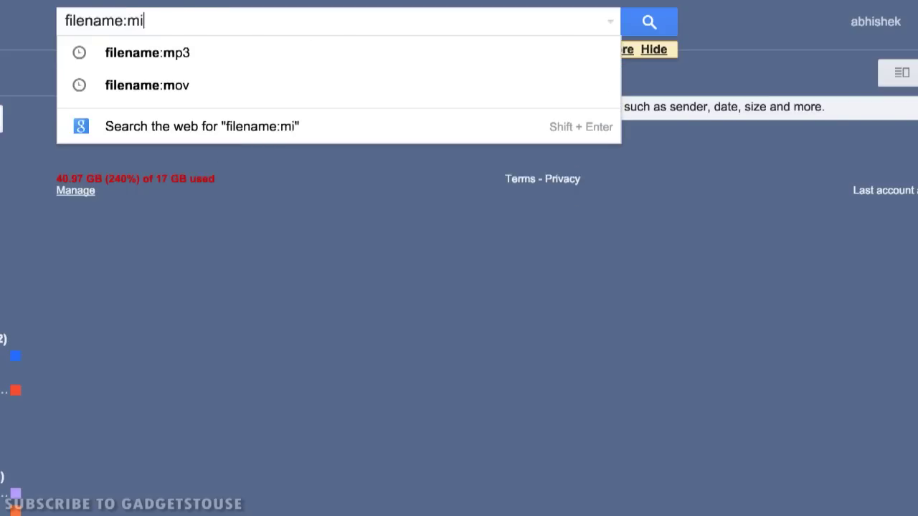
{"action": "key", "text": "BackSpace"}
{"action": "type", "text": "p3"}
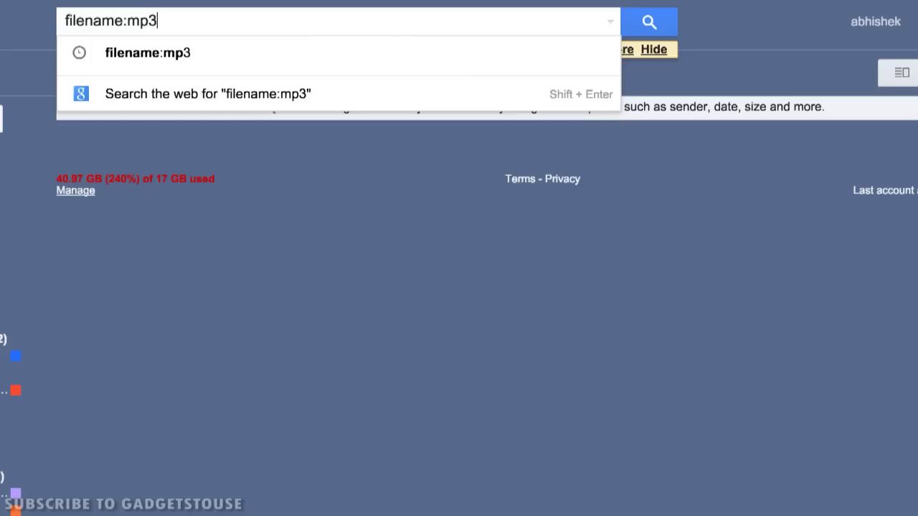
{"action": "key", "text": "Return"}
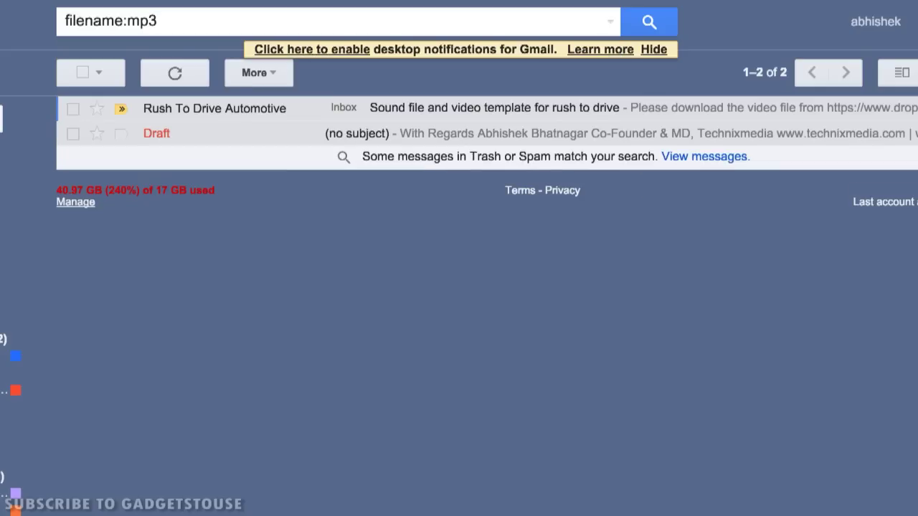
{"action": "left_click", "coordinate": [168, 22]}
{"action": "left_click_drag", "start_coordinate": [168, 21], "coordinate": [58, 14]}
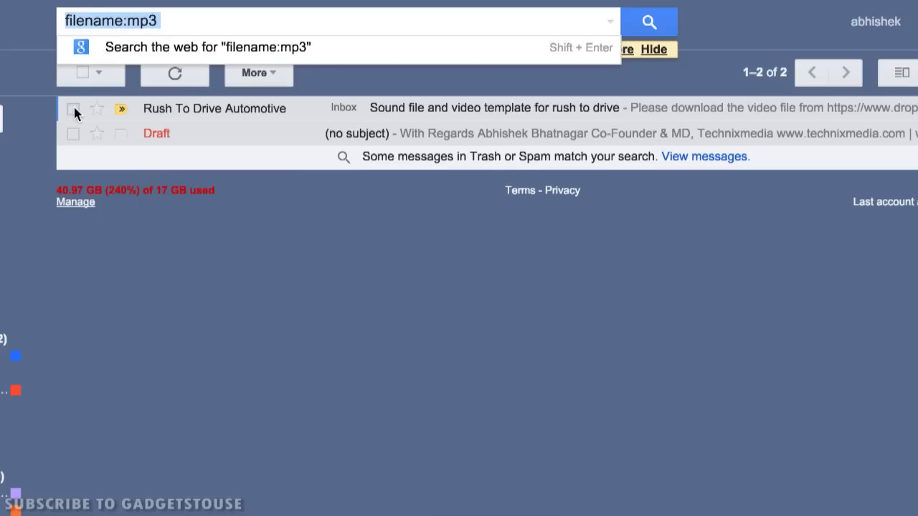
{"action": "key", "text": "BackSpace"}
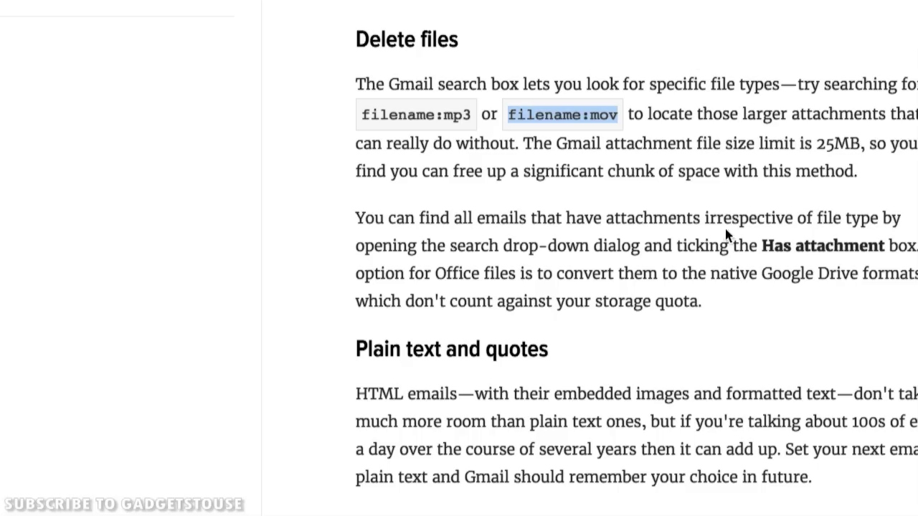
- Scroll to Lifehacker's Erase old emails tip and select the older_than:2y example
{"action": "scroll", "coordinate": [687, 215], "scroll_direction": "down", "scroll_amount": 10}
{"action": "scroll", "coordinate": [687, 271], "scroll_direction": "down", "scroll_amount": 1}
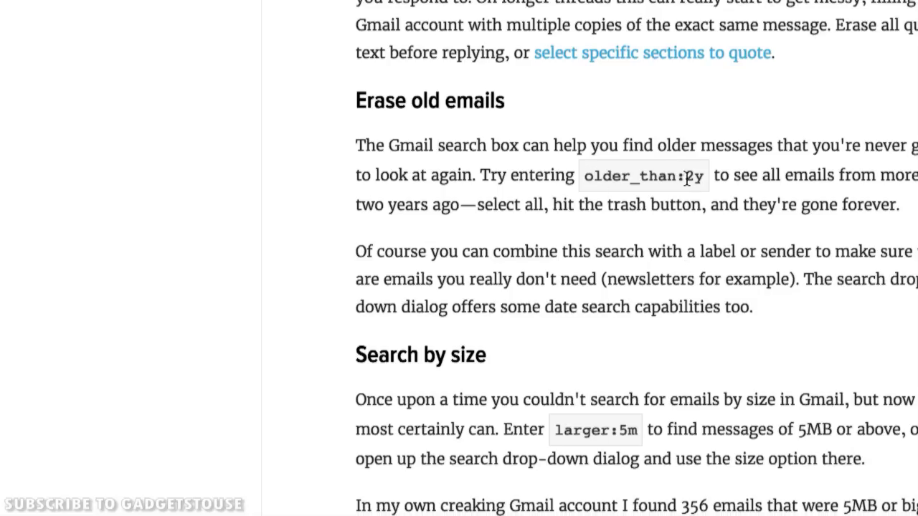
{"action": "left_click_drag", "start_coordinate": [585, 175], "coordinate": [705, 175]}
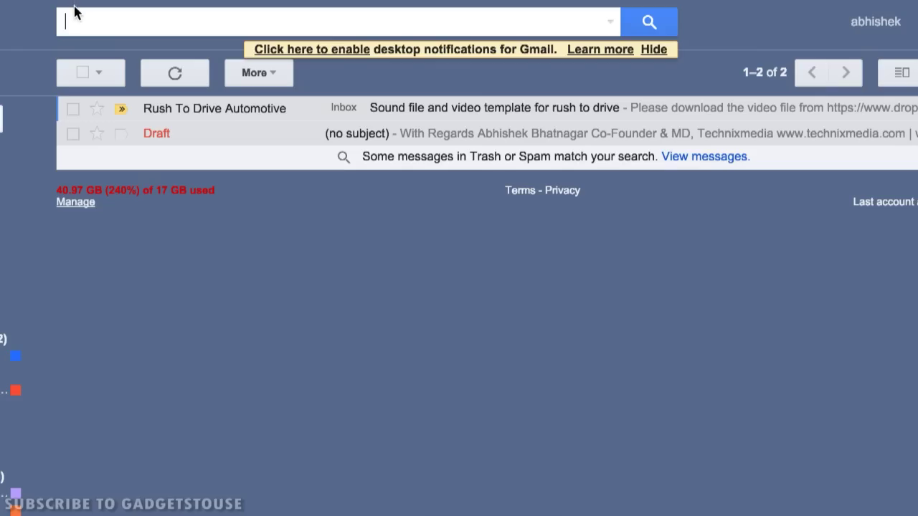
- Search Gmail for older_than:2y and browse the roughly 193 resulting conversations
{"action": "type", "text": "older_than:2y"}
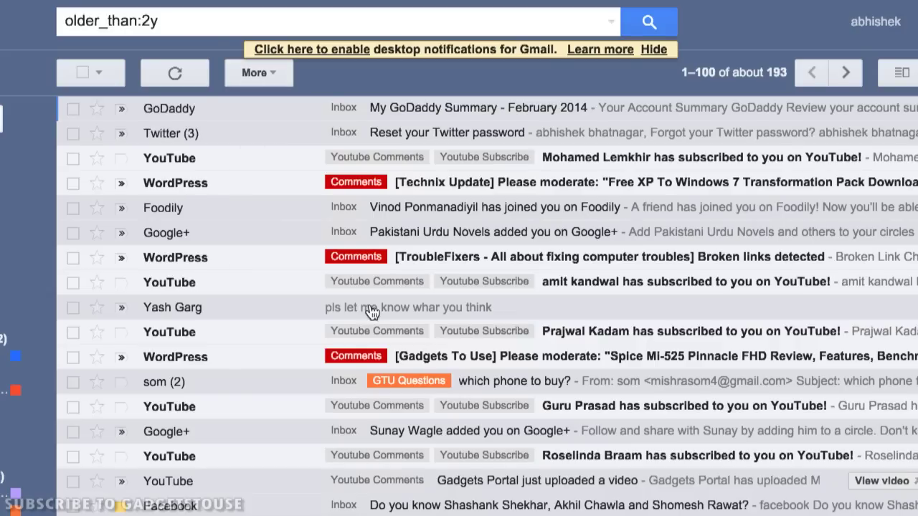
{"action": "scroll", "coordinate": [588, 357], "scroll_direction": "down", "scroll_amount": 2}
{"action": "scroll", "coordinate": [588, 358], "scroll_direction": "down", "scroll_amount": 15}
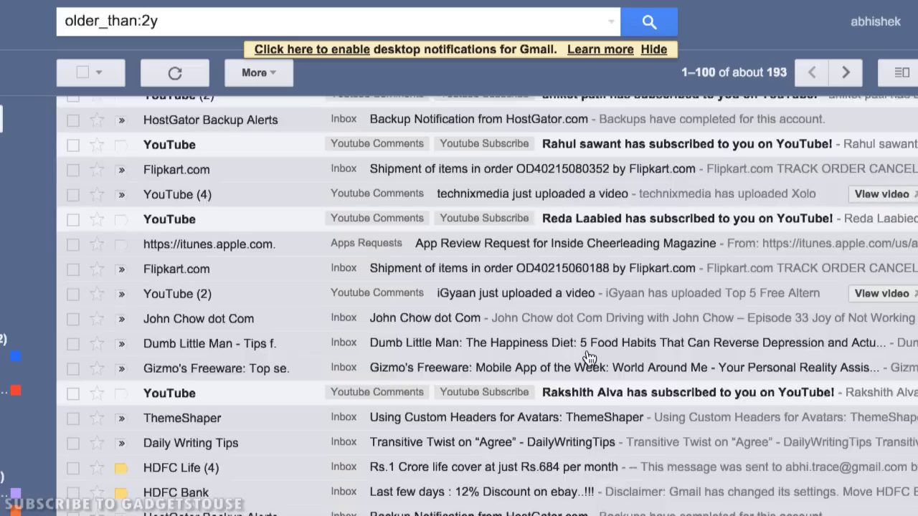
{"action": "scroll", "coordinate": [588, 357], "scroll_direction": "up", "scroll_amount": 15}
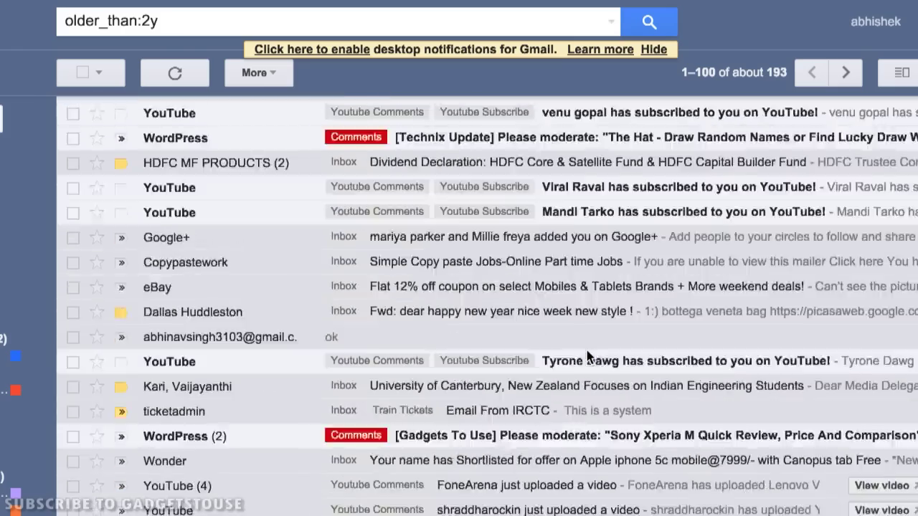
{"action": "scroll", "coordinate": [585, 362], "scroll_direction": "up", "scroll_amount": 12}
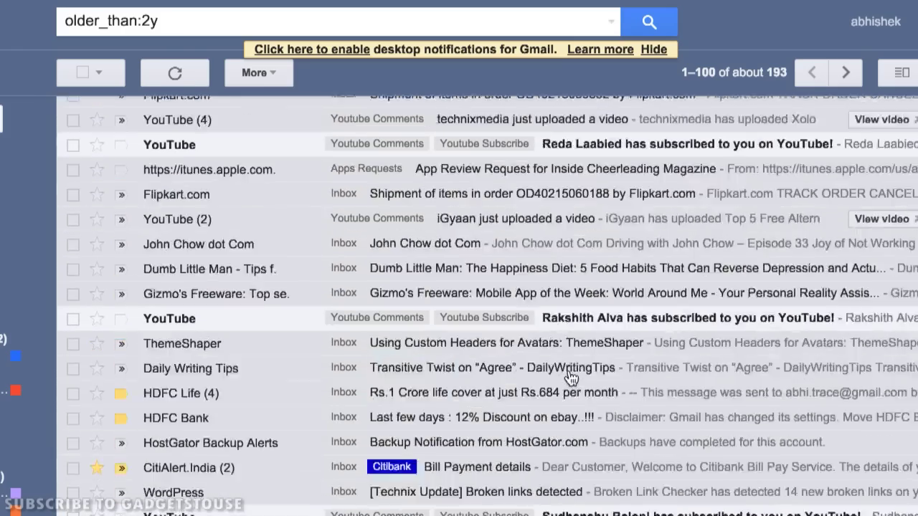
{"action": "scroll", "coordinate": [570, 378], "scroll_direction": "up", "scroll_amount": 5}
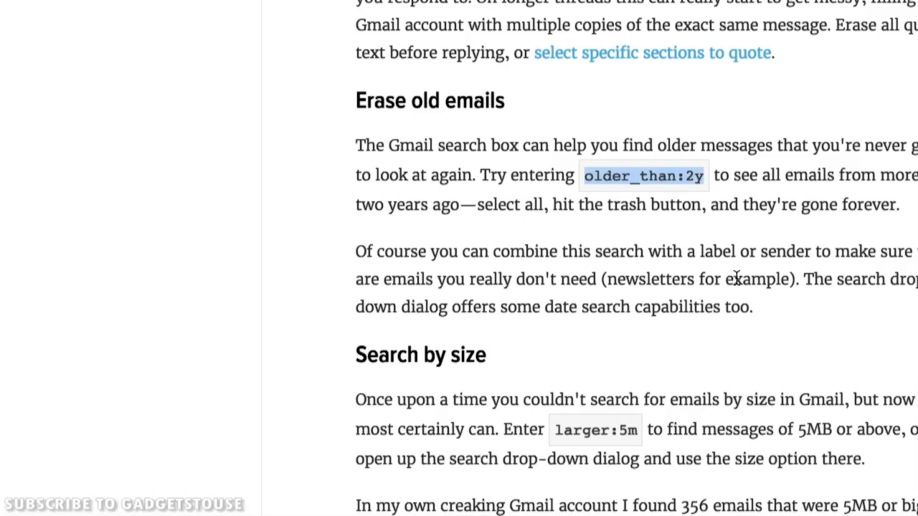
- Scroll to the Search by size tip and select the larger:5m example
{"action": "scroll", "coordinate": [737, 279], "scroll_direction": "down", "scroll_amount": 2}
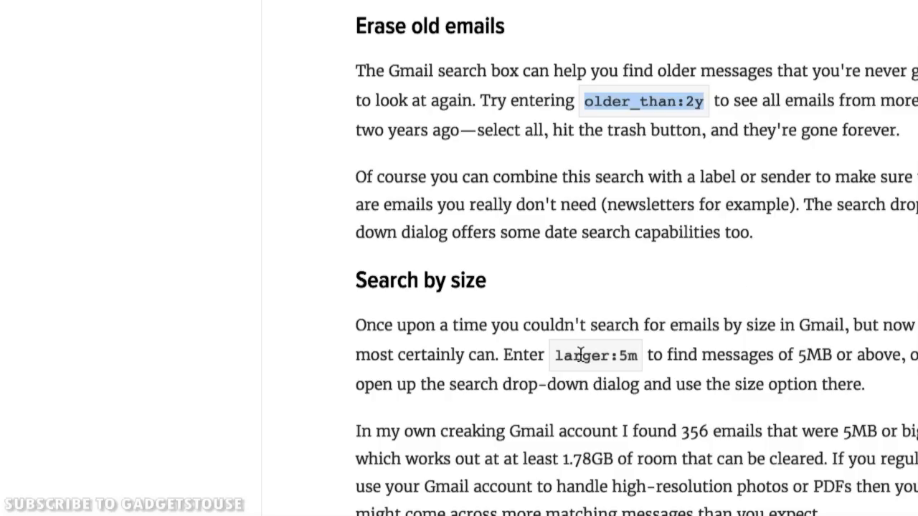
{"action": "left_click_drag", "start_coordinate": [554, 355], "coordinate": [637, 355]}
{"action": "key", "text": "ctrl+c"}
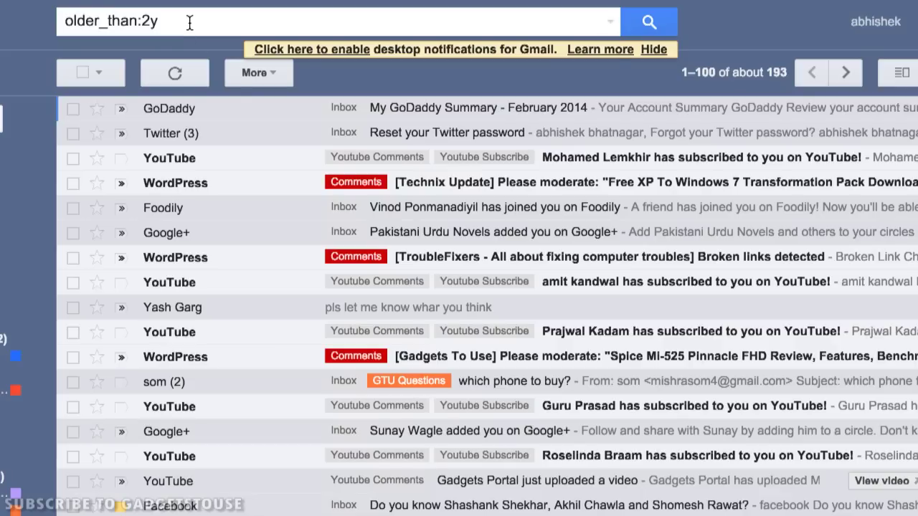
- Replace the Gmail search with larger:5m and run it
{"action": "left_click", "coordinate": [189, 22]}
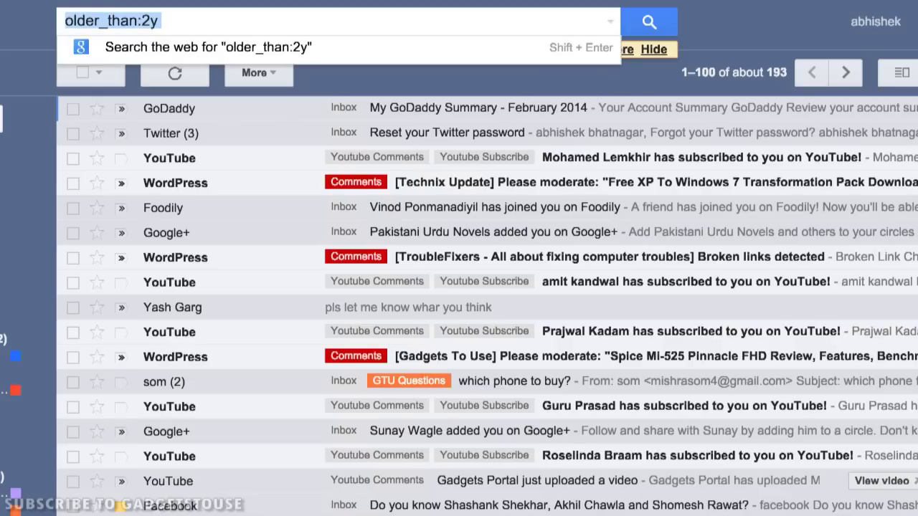
{"action": "key", "text": "ctrl+v"}
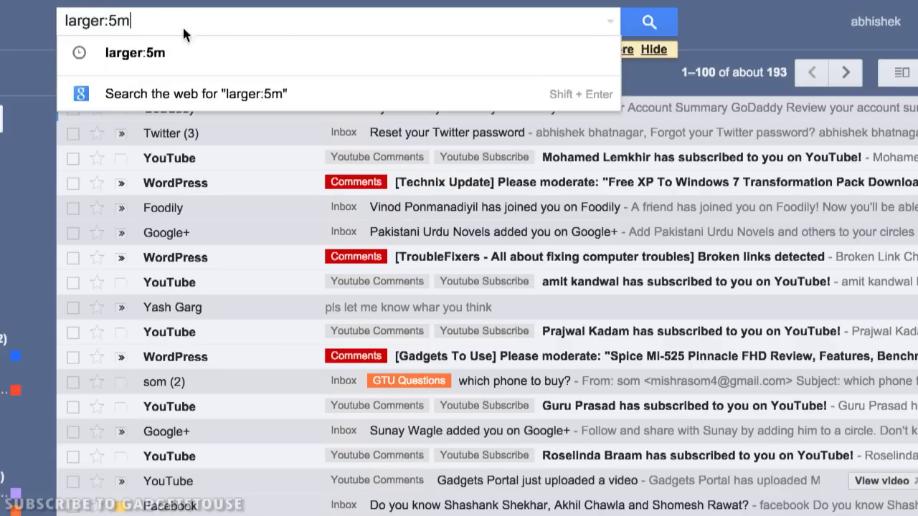
{"action": "key", "text": "Return"}
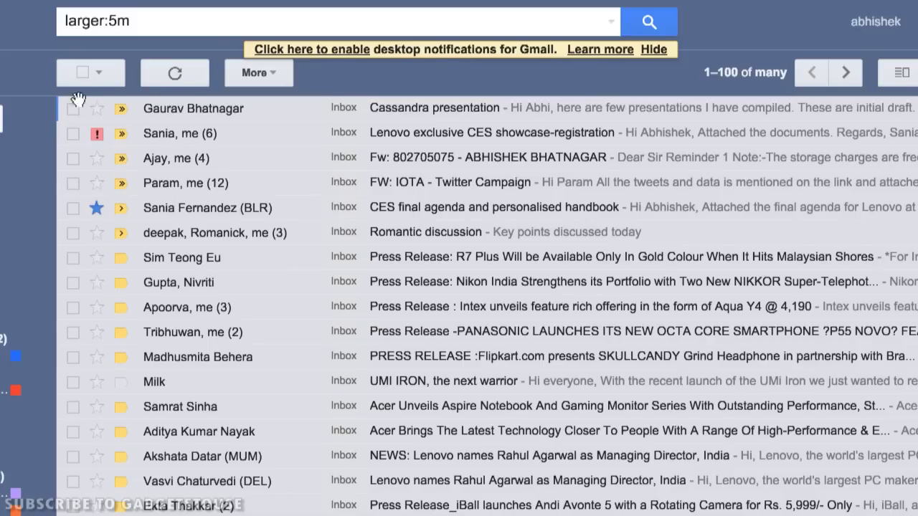
- Select all results except Cassandra presentation, Lenovo CES, IOTA Twitter Campaign, Romantic discussion and one more
{"action": "left_click", "coordinate": [82, 72]}
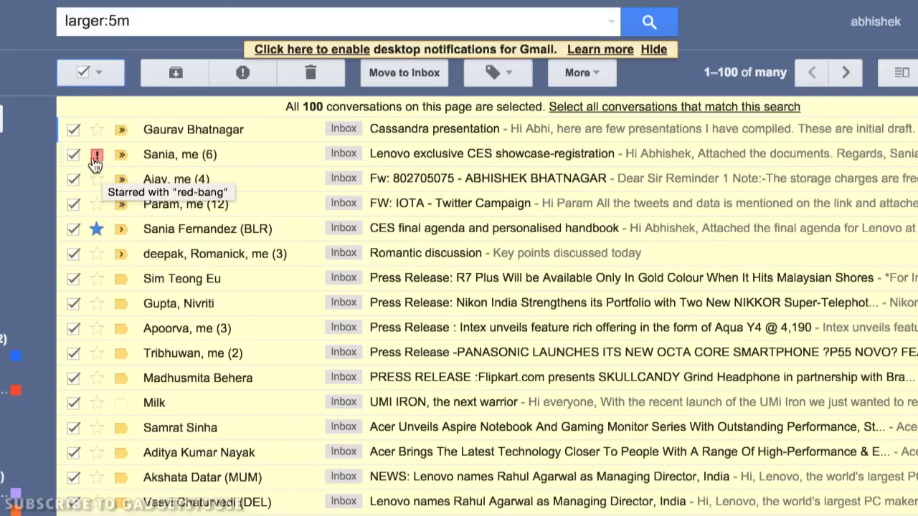
{"action": "left_click", "coordinate": [74, 131]}
{"action": "left_click", "coordinate": [74, 133]}
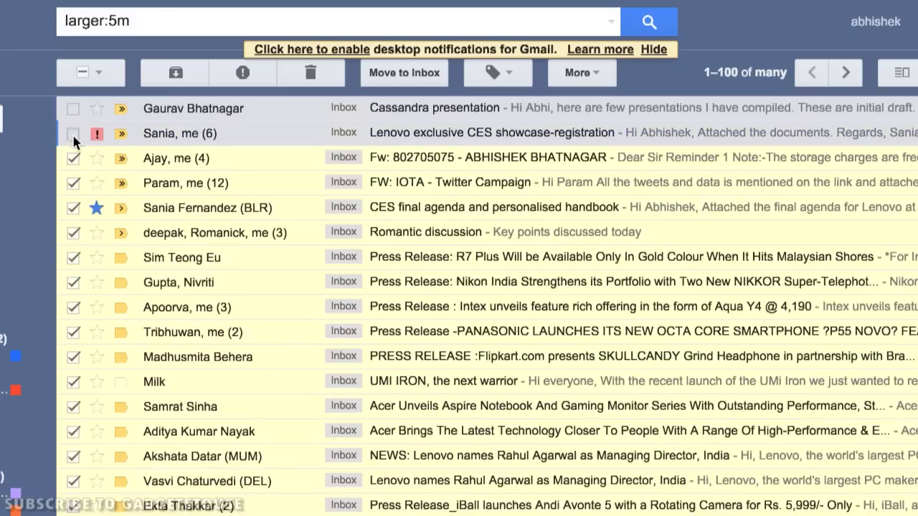
{"action": "left_click", "coordinate": [74, 159]}
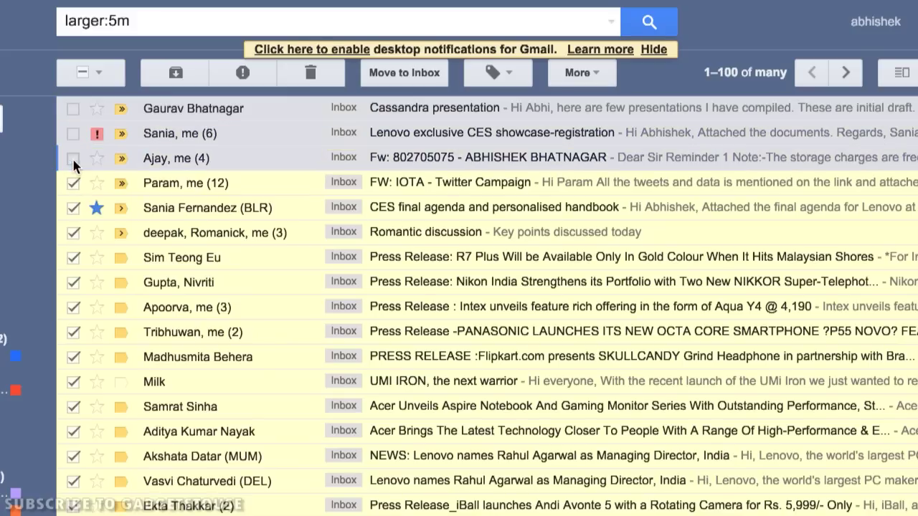
{"action": "left_click", "coordinate": [74, 184]}
{"action": "scroll", "coordinate": [323, 316], "scroll_direction": "down", "scroll_amount": 3}
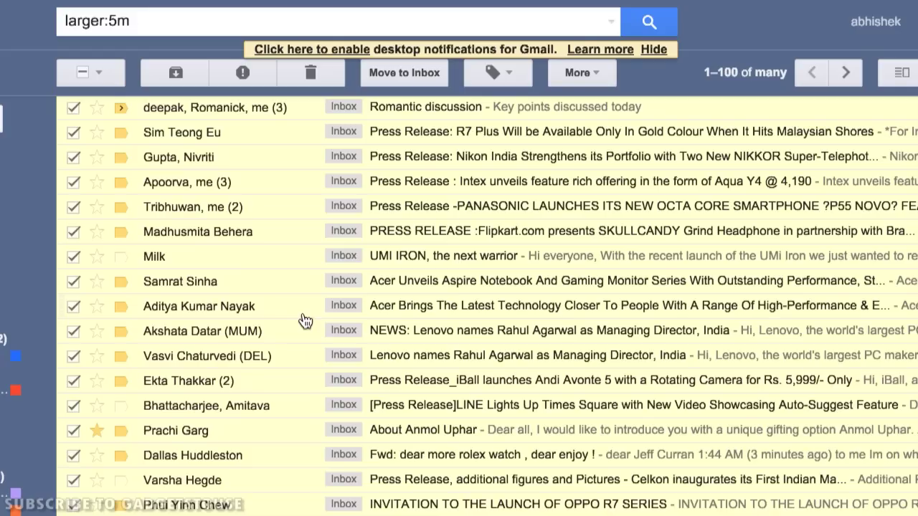
{"action": "left_click", "coordinate": [73, 109]}
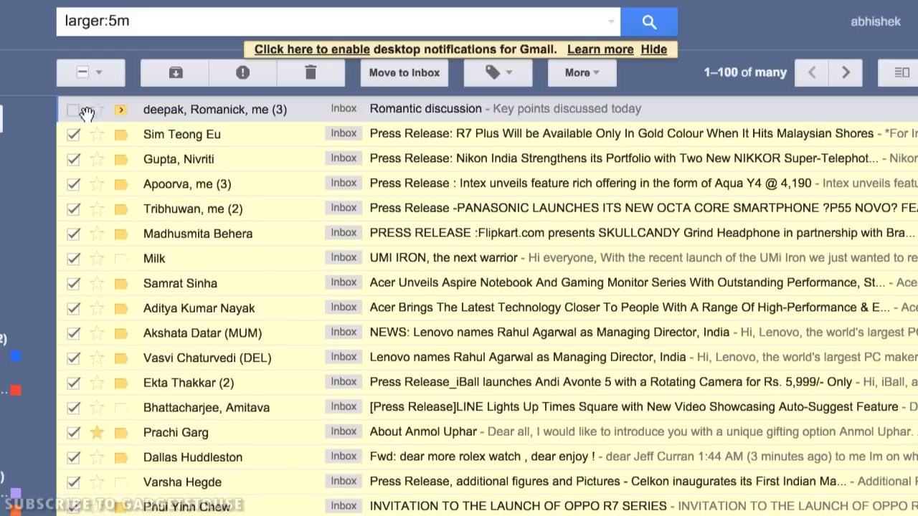
{"action": "scroll", "coordinate": [88, 139], "scroll_direction": "down", "scroll_amount": 1}
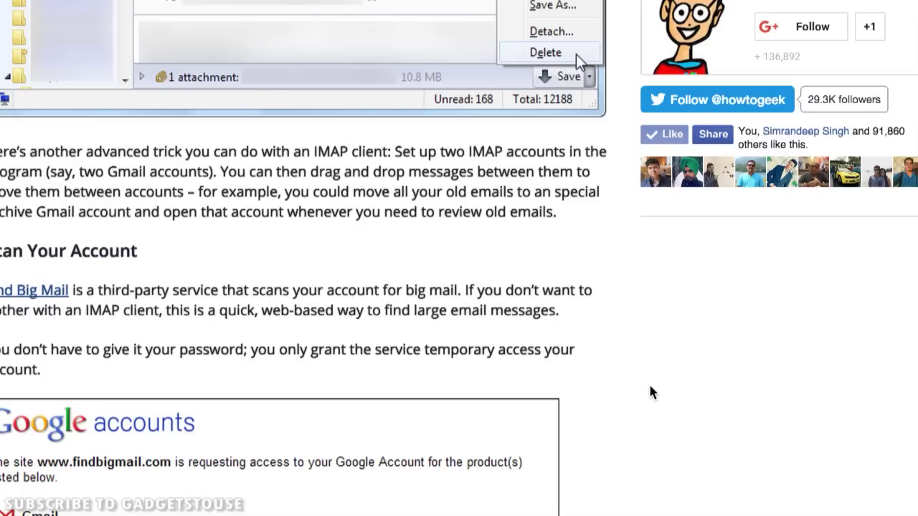
{"action": "scroll", "coordinate": [650, 390], "scroll_direction": "up", "scroll_amount": 6}
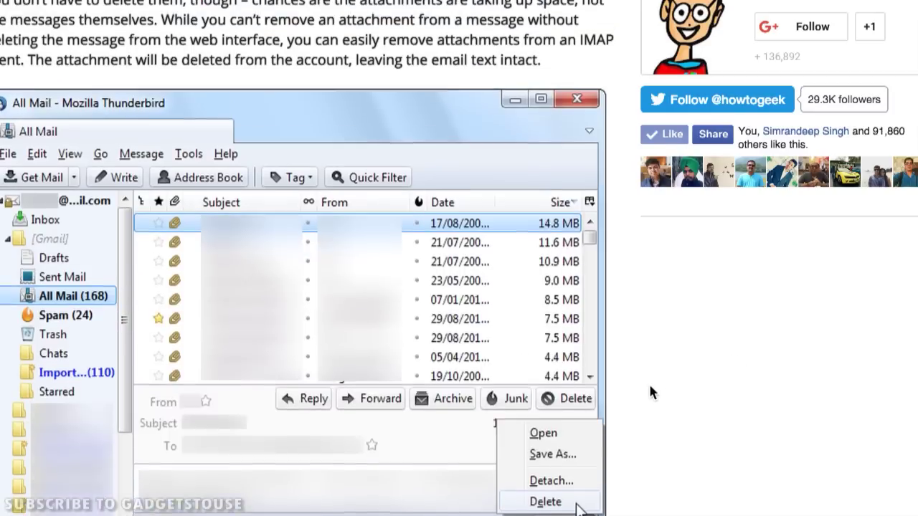
{"action": "scroll", "coordinate": [650, 392], "scroll_direction": "up", "scroll_amount": 10}
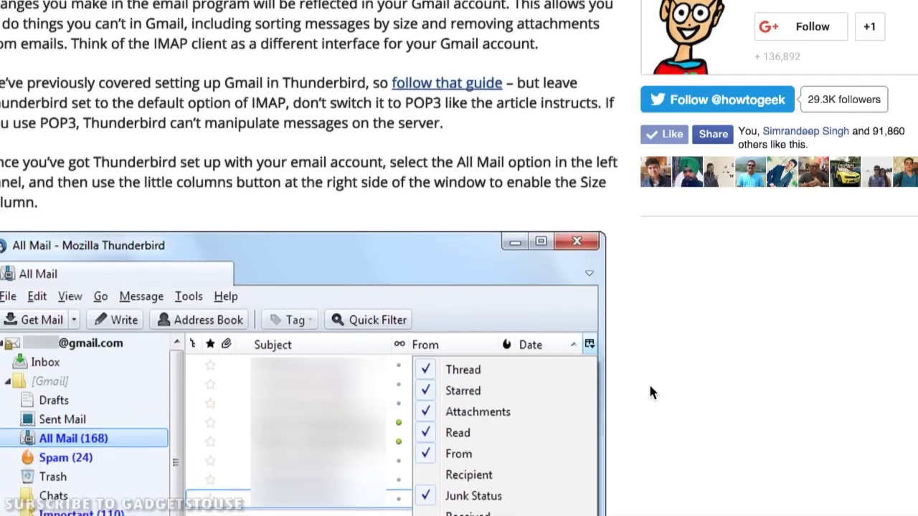
{"action": "scroll", "coordinate": [649, 393], "scroll_direction": "up", "scroll_amount": 4}
{"action": "scroll", "coordinate": [650, 392], "scroll_direction": "down", "scroll_amount": 2}
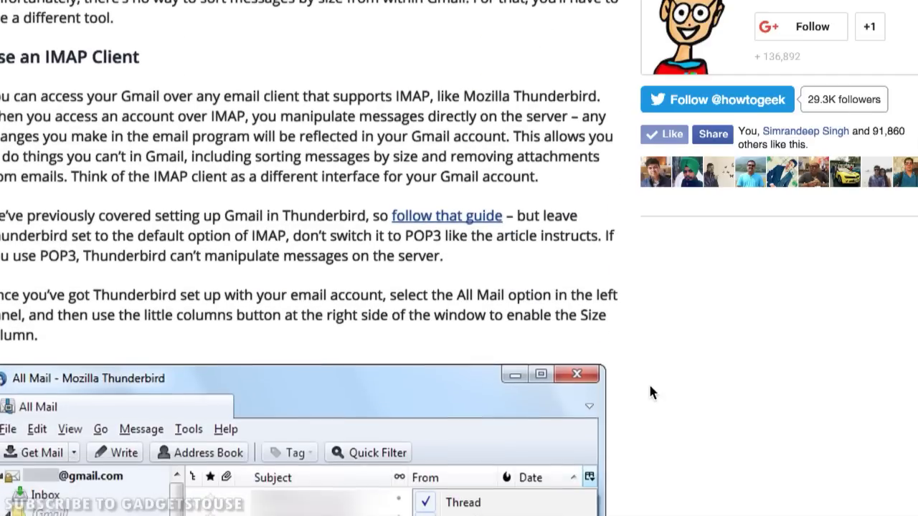
{"action": "scroll", "coordinate": [650, 393], "scroll_direction": "down", "scroll_amount": 1}
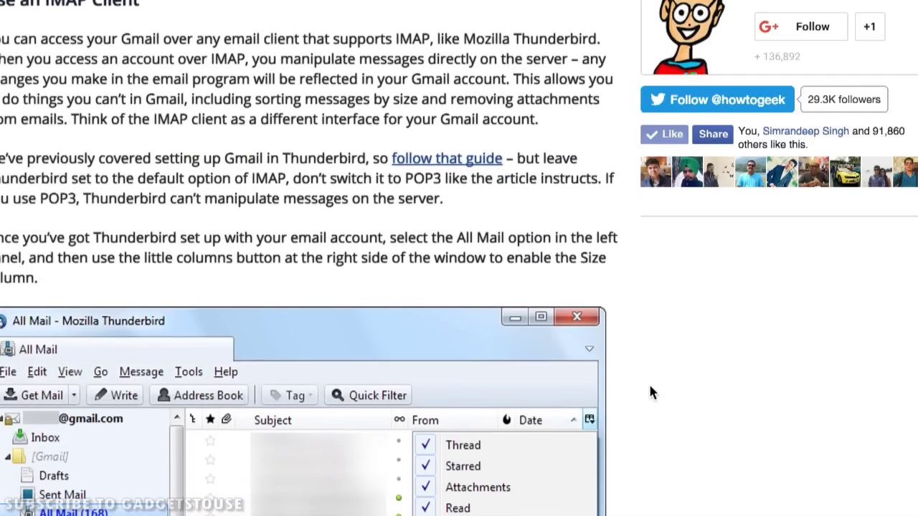
{"action": "scroll", "coordinate": [650, 392], "scroll_direction": "down", "scroll_amount": 3}
{"action": "scroll", "coordinate": [650, 392], "scroll_direction": "down", "scroll_amount": 1}
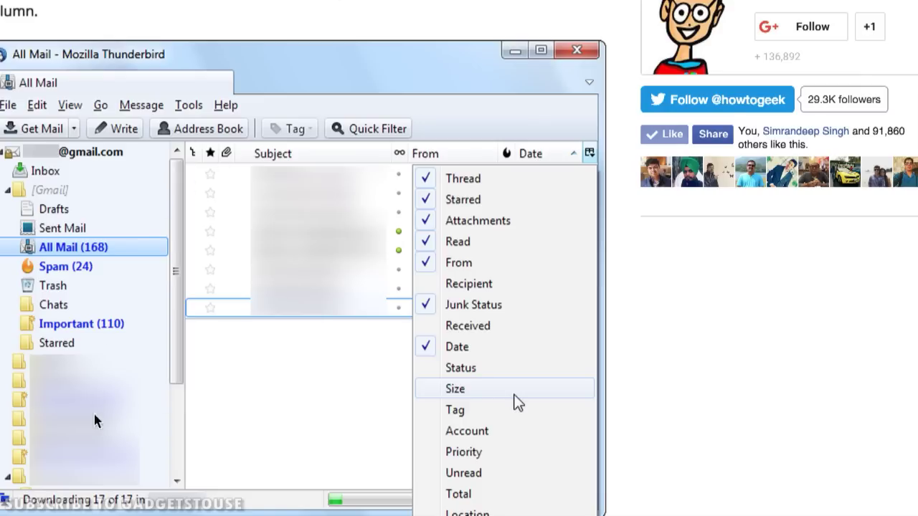
{"action": "scroll", "coordinate": [210, 275], "scroll_direction": "down", "scroll_amount": 1}
{"action": "scroll", "coordinate": [211, 275], "scroll_direction": "down", "scroll_amount": 6}
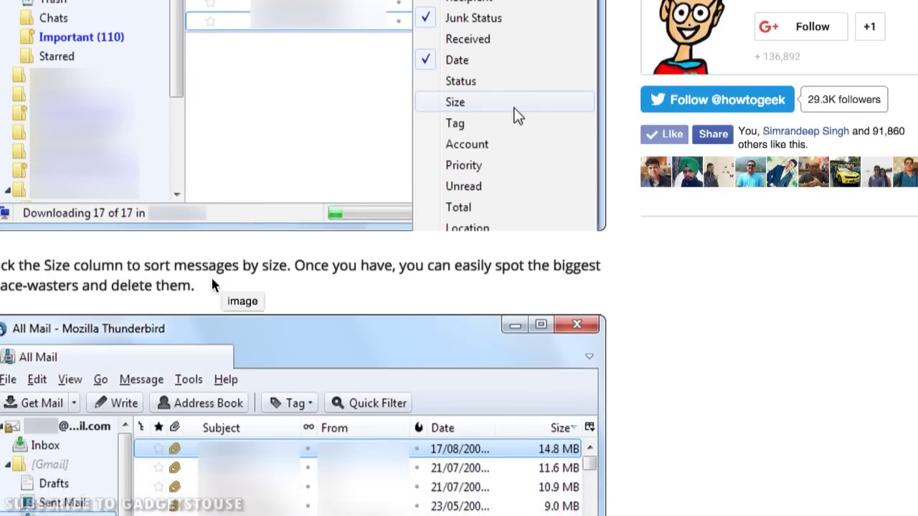
{"action": "scroll", "coordinate": [211, 280], "scroll_direction": "down", "scroll_amount": 6}
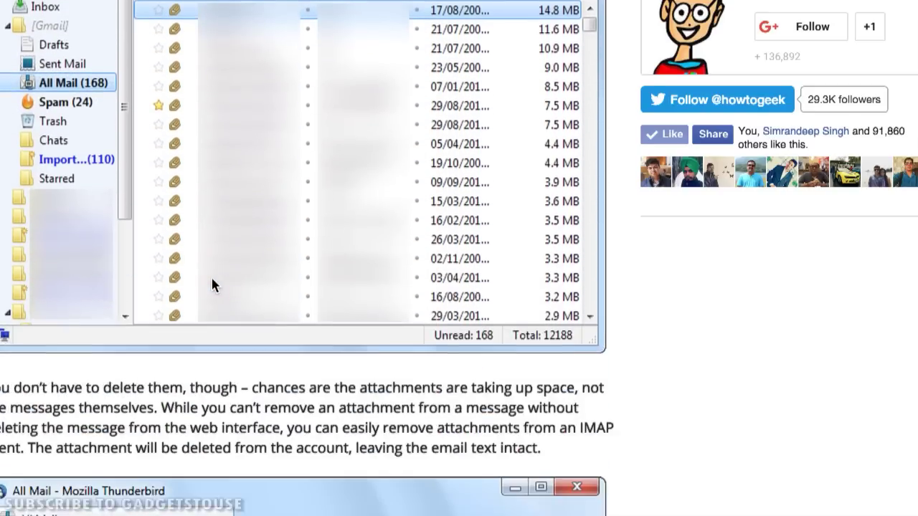
{"action": "scroll", "coordinate": [212, 285], "scroll_direction": "up", "scroll_amount": 2}
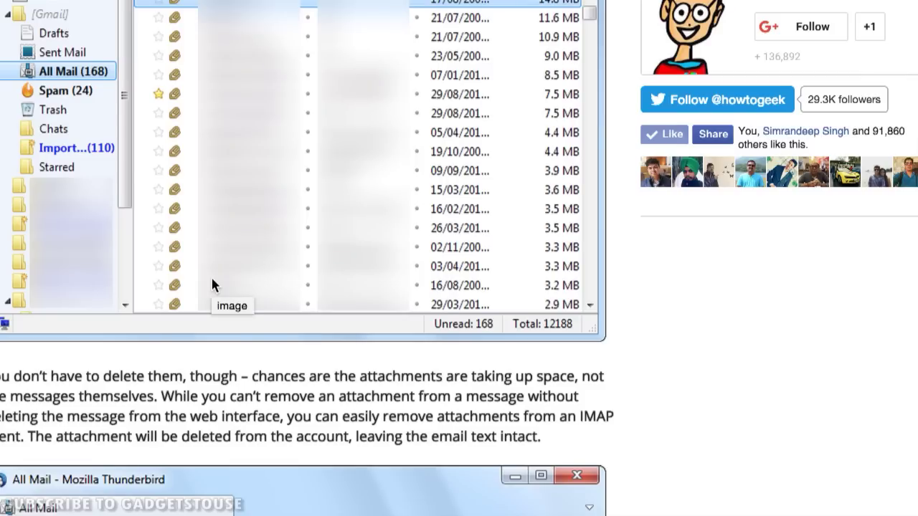
{"action": "scroll", "coordinate": [212, 285], "scroll_direction": "down", "scroll_amount": 6}
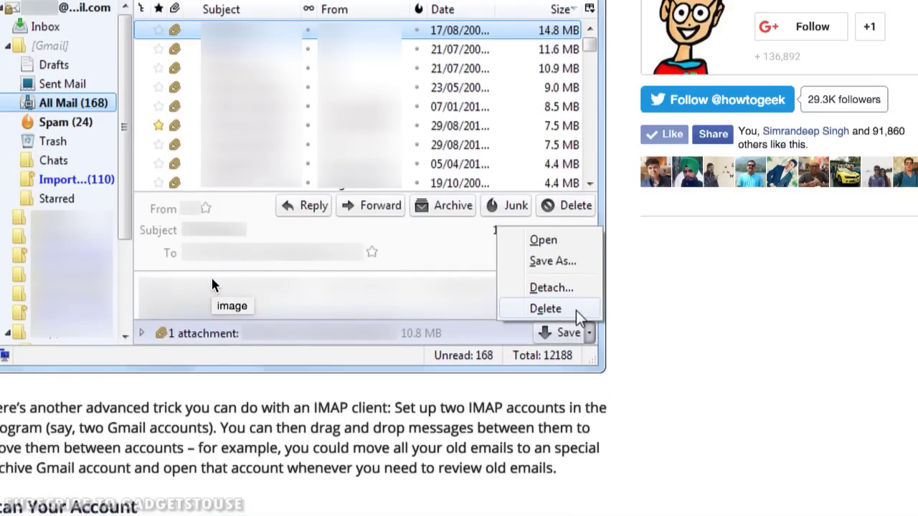
- Scroll the How-To Geek article past the Thunderbird screenshots to the Find Big Mail scan section
{"action": "scroll", "coordinate": [212, 285], "scroll_direction": "down", "scroll_amount": 12}
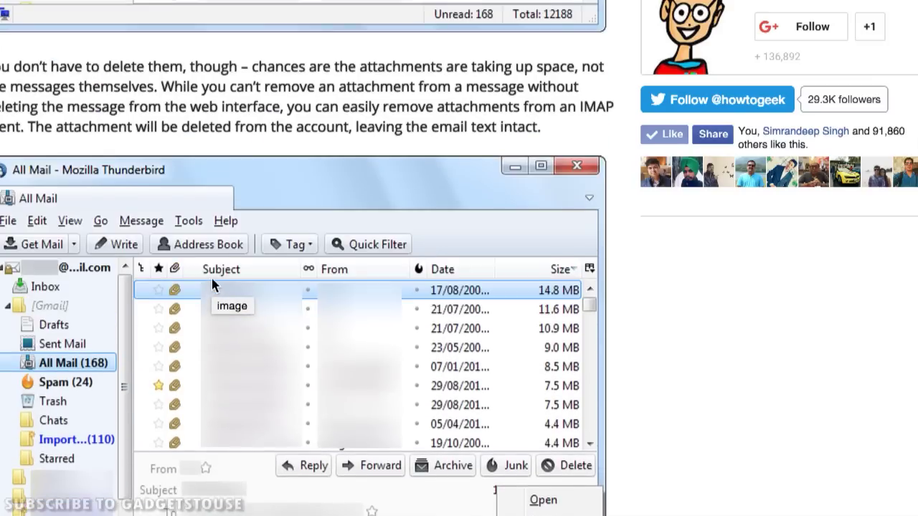
{"action": "scroll", "coordinate": [211, 285], "scroll_direction": "up", "scroll_amount": 5}
{"action": "scroll", "coordinate": [212, 285], "scroll_direction": "up", "scroll_amount": 10}
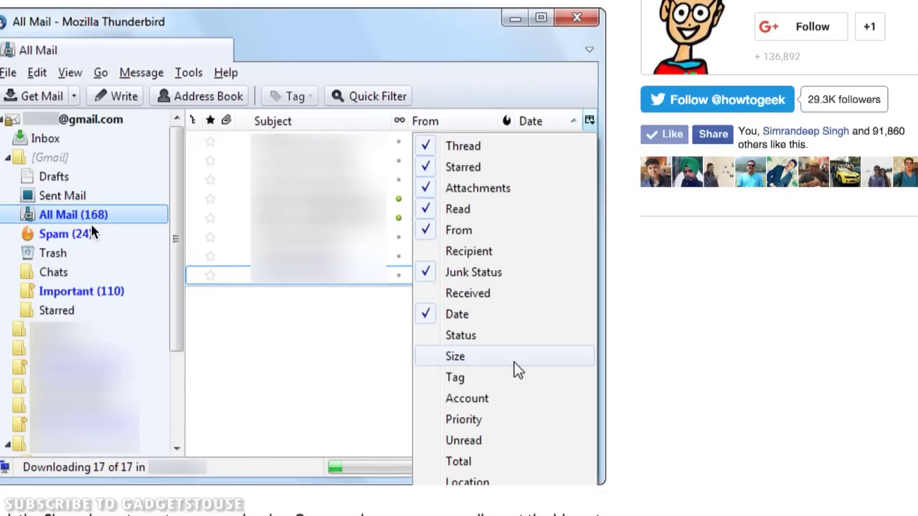
{"action": "scroll", "coordinate": [257, 295], "scroll_direction": "down", "scroll_amount": 1}
{"action": "scroll", "coordinate": [257, 295], "scroll_direction": "down", "scroll_amount": 3}
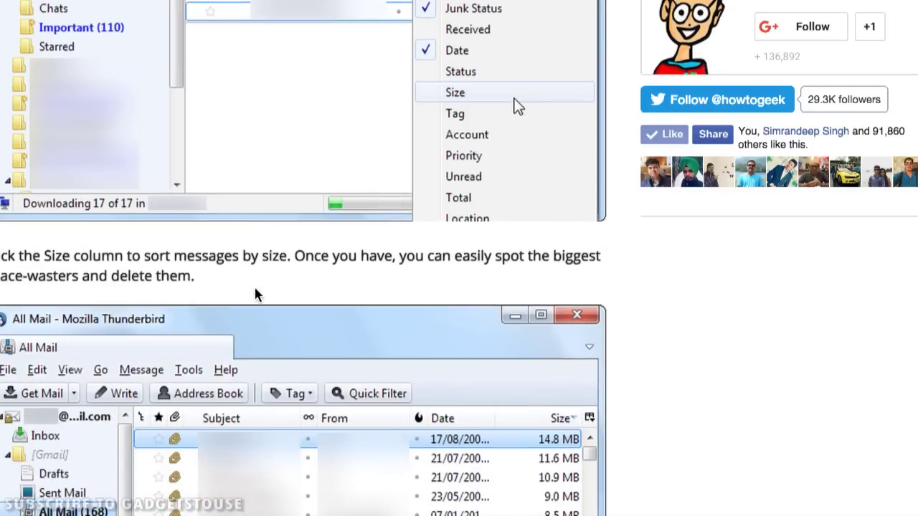
{"action": "scroll", "coordinate": [462, 104], "scroll_direction": "up", "scroll_amount": 1}
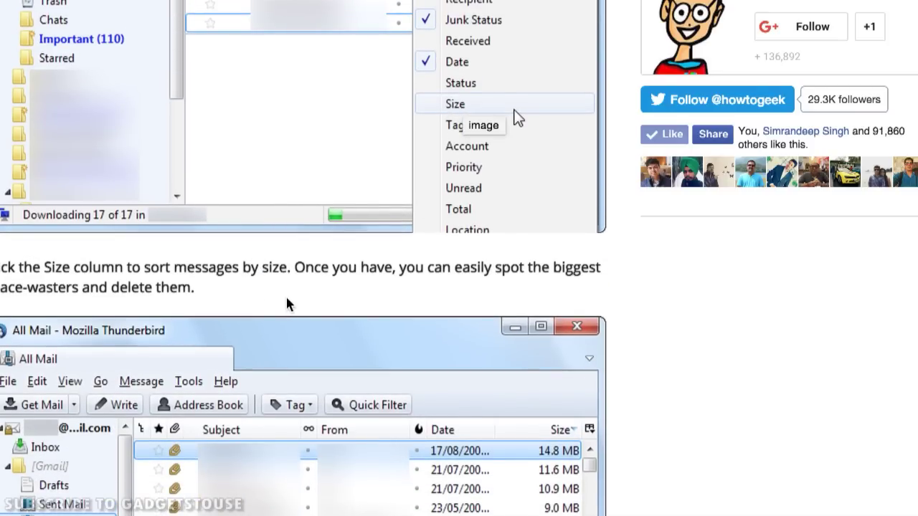
{"action": "scroll", "coordinate": [286, 298], "scroll_direction": "down", "scroll_amount": 3}
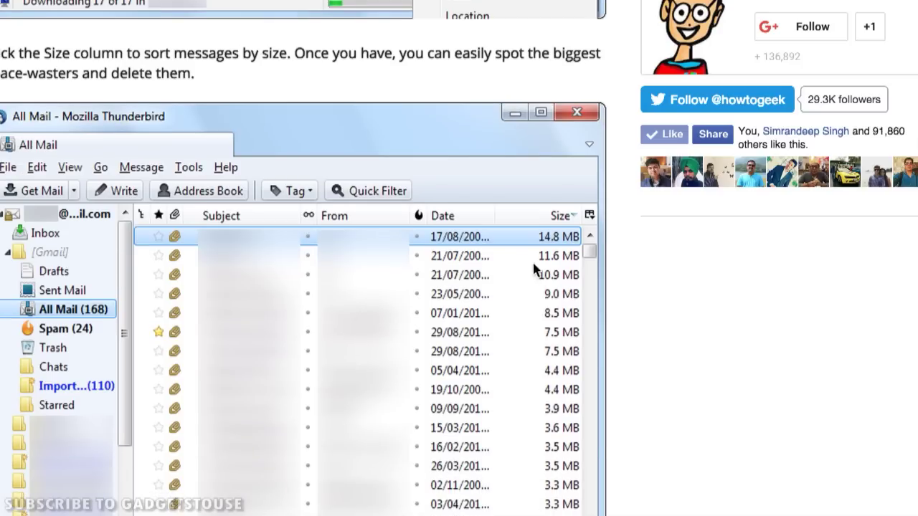
{"action": "scroll", "coordinate": [542, 270], "scroll_direction": "down", "scroll_amount": 1}
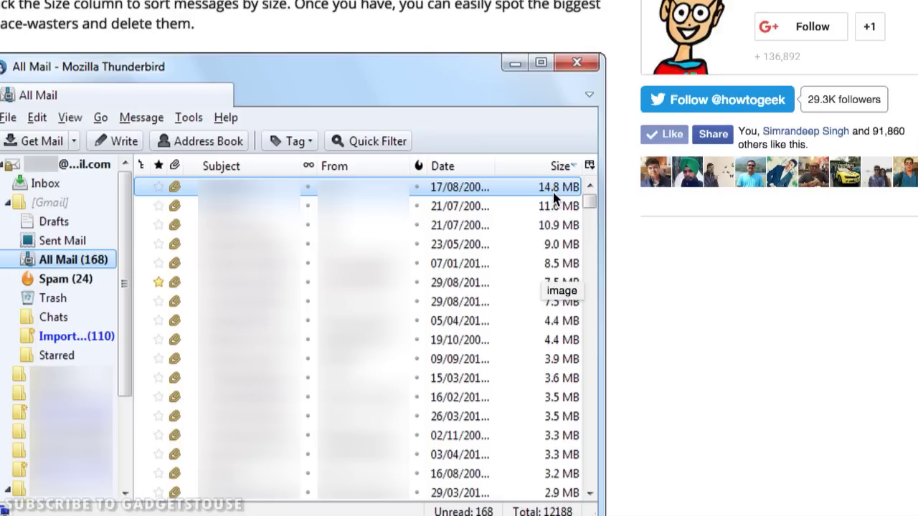
{"action": "scroll", "coordinate": [554, 199], "scroll_direction": "down", "scroll_amount": 5}
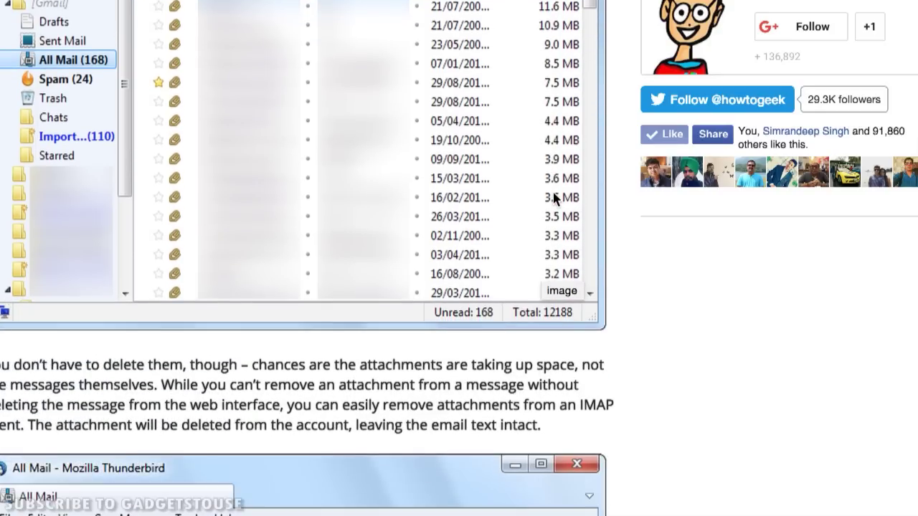
{"action": "scroll", "coordinate": [554, 199], "scroll_direction": "down", "scroll_amount": 7}
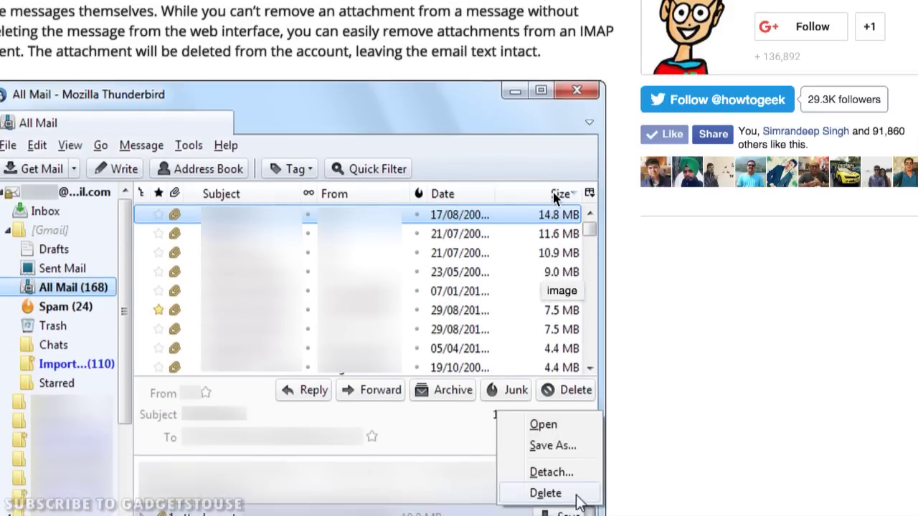
{"action": "scroll", "coordinate": [553, 199], "scroll_direction": "up", "scroll_amount": 2}
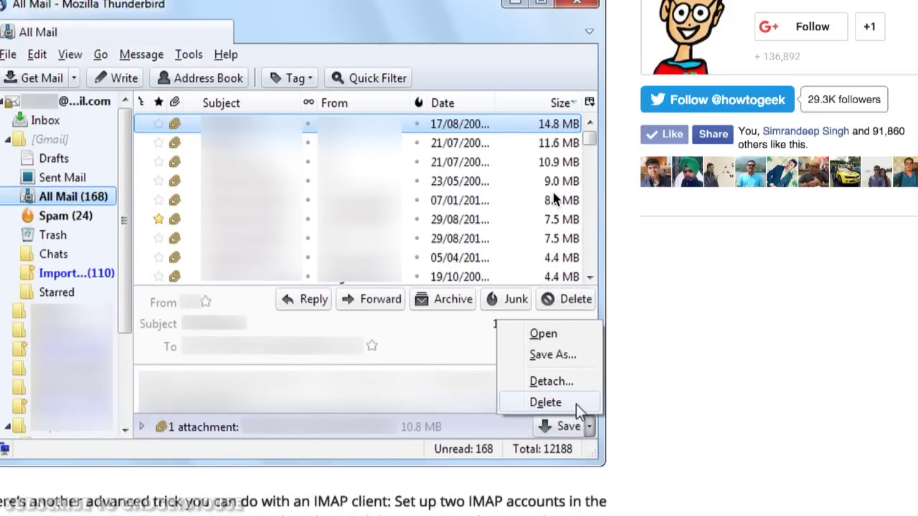
{"action": "scroll", "coordinate": [554, 198], "scroll_direction": "down", "scroll_amount": 8}
{"action": "scroll", "coordinate": [554, 198], "scroll_direction": "down", "scroll_amount": 3}
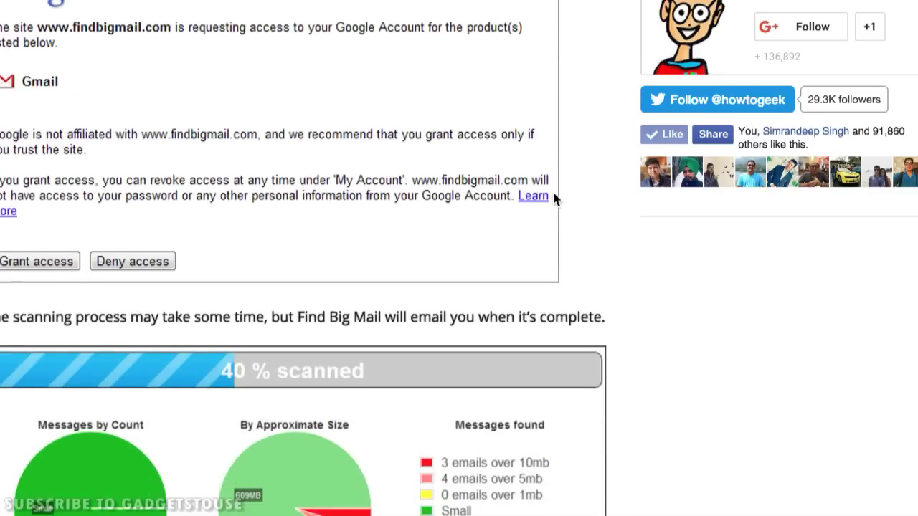